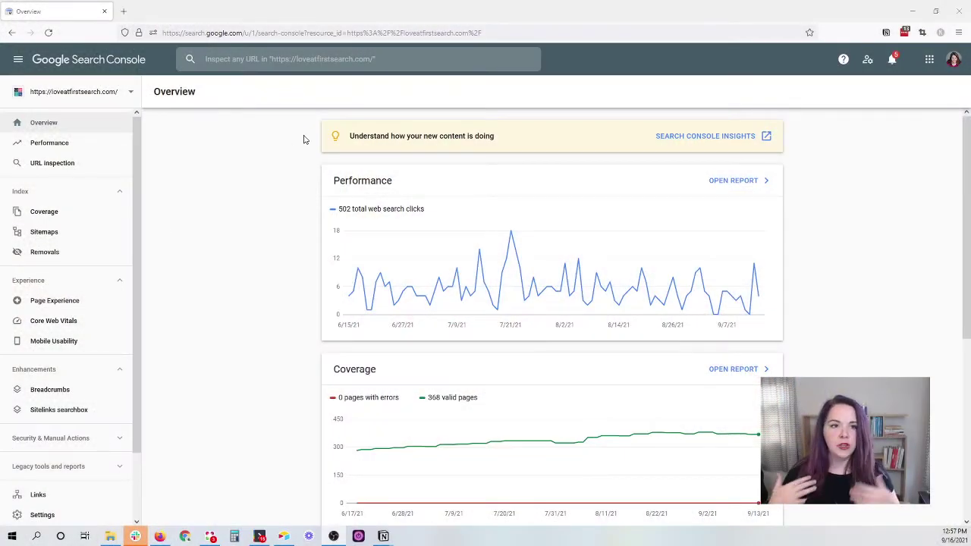
Look over the Search Console Overview and open the Page Experience report.
{"action": "left_click", "coordinate": [244, 33]}
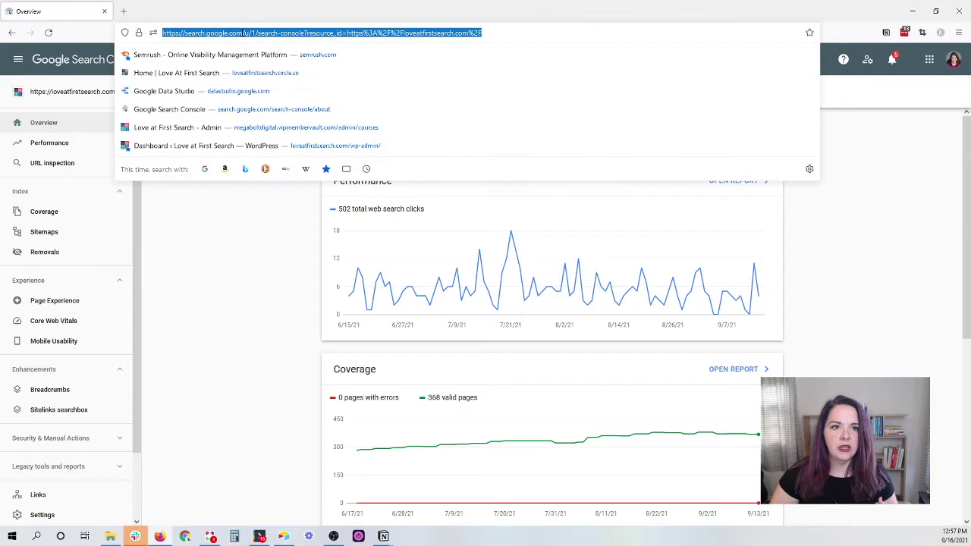
{"action": "left_click", "coordinate": [244, 33]}
{"action": "left_click", "coordinate": [193, 211]}
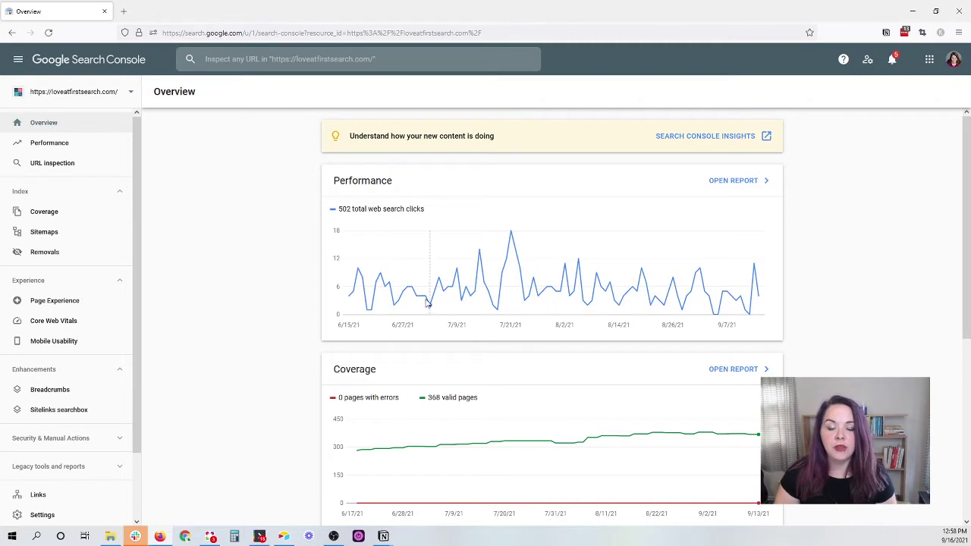
{"action": "mouse_move", "coordinate": [427, 302]}
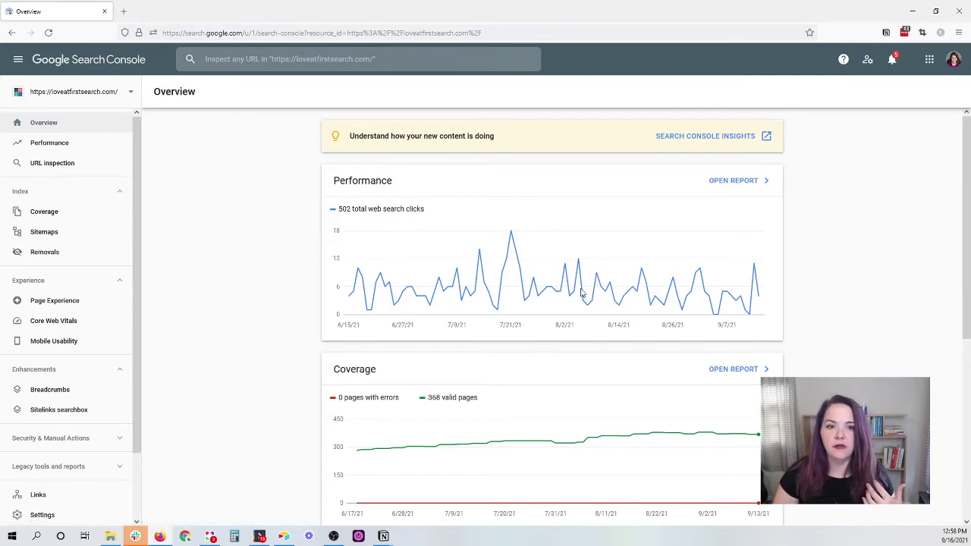
{"action": "scroll", "coordinate": [452, 244], "scroll_direction": "down", "scroll_amount": 2}
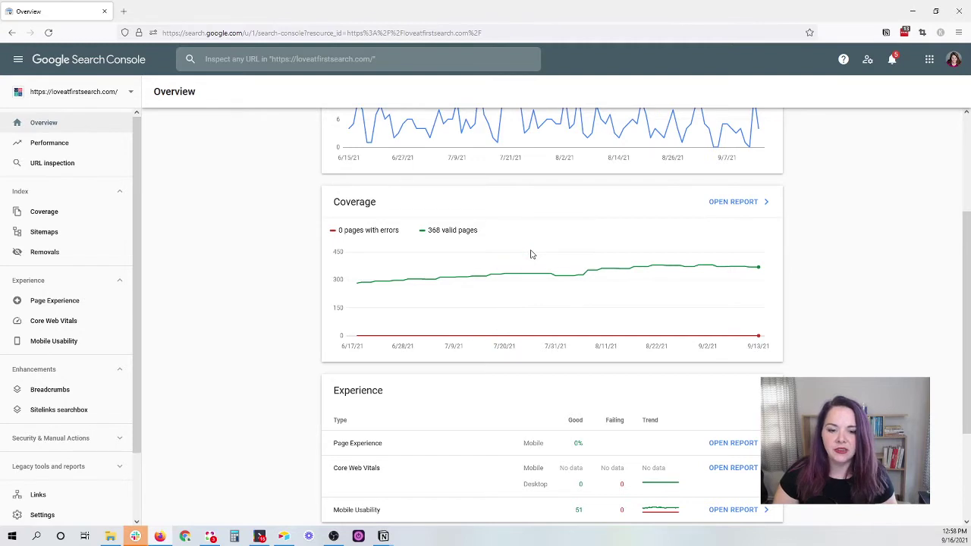
{"action": "scroll", "coordinate": [531, 333], "scroll_direction": "down", "scroll_amount": 2}
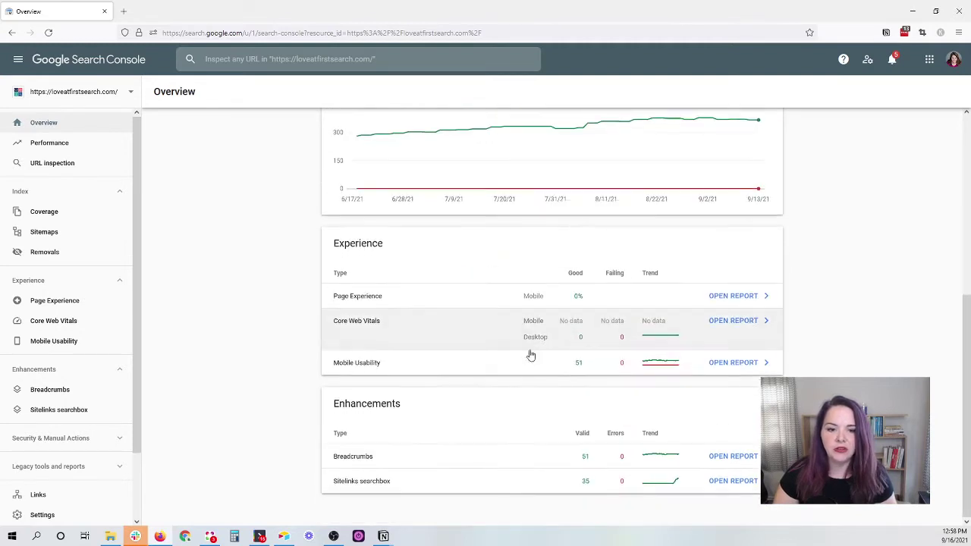
{"action": "left_click", "coordinate": [475, 301]}
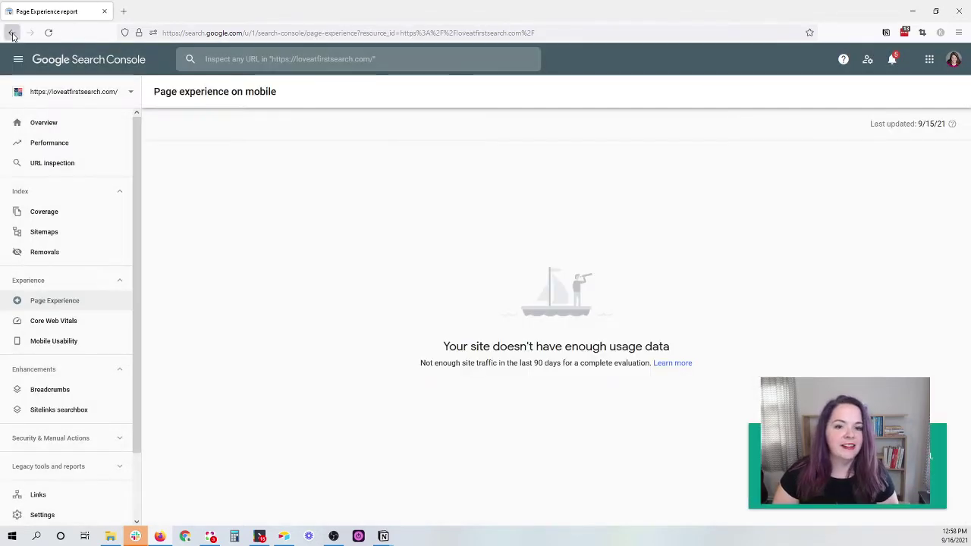
Return to the Overview, then go to Sitemaps and enter sitemap.xml as the new sitemap URL.
{"action": "left_click", "coordinate": [11, 32]}
{"action": "scroll", "coordinate": [607, 349], "scroll_direction": "down", "scroll_amount": 4}
{"action": "scroll", "coordinate": [645, 387], "scroll_direction": "down", "scroll_amount": 1}
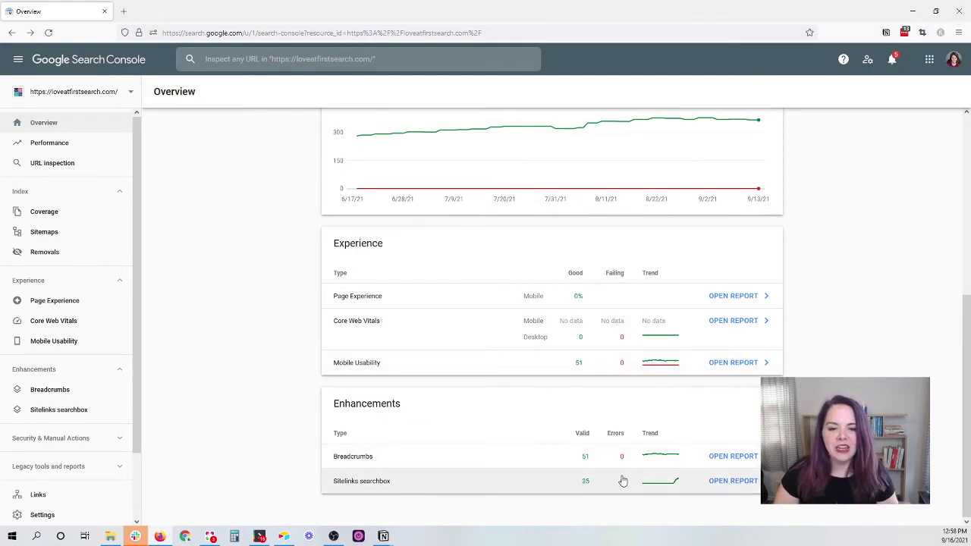
{"action": "scroll", "coordinate": [609, 425], "scroll_direction": "up", "scroll_amount": 1}
{"action": "scroll", "coordinate": [609, 423], "scroll_direction": "down", "scroll_amount": 1}
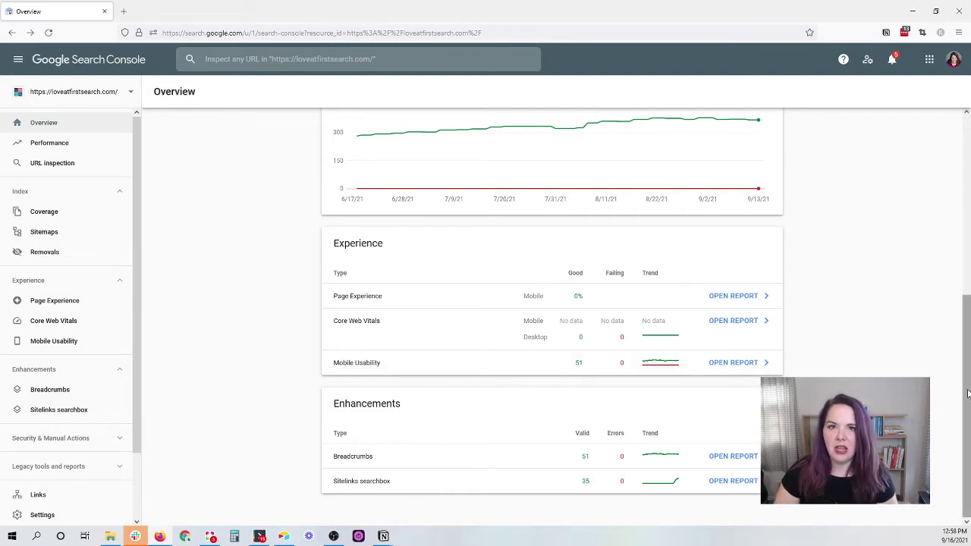
{"action": "left_click_drag", "start_coordinate": [967, 393], "coordinate": [963, 203]}
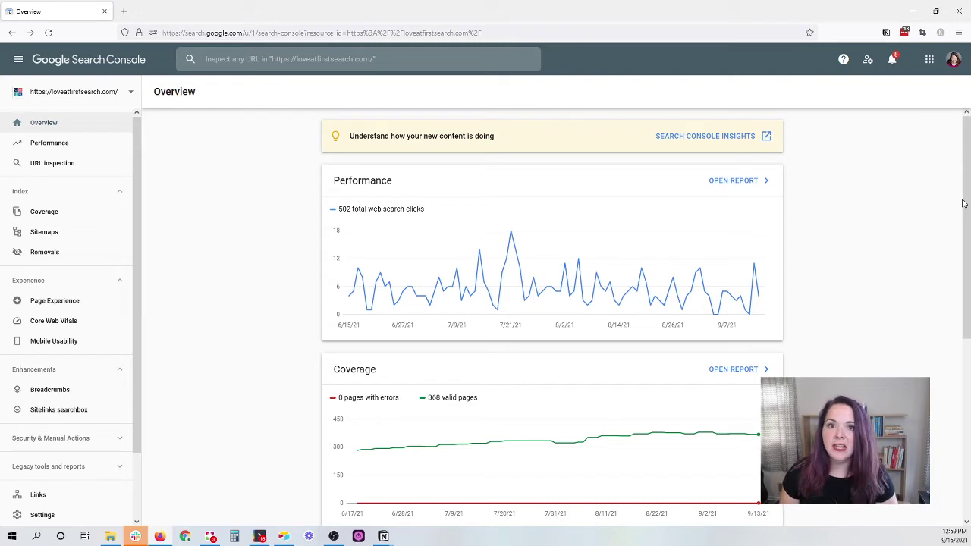
{"action": "left_click", "coordinate": [59, 239]}
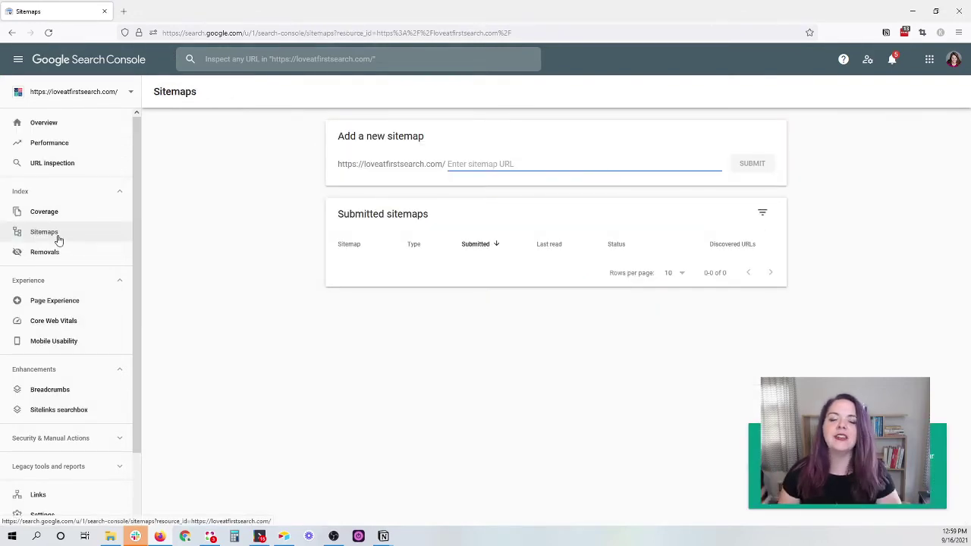
{"action": "type", "text": "site"}
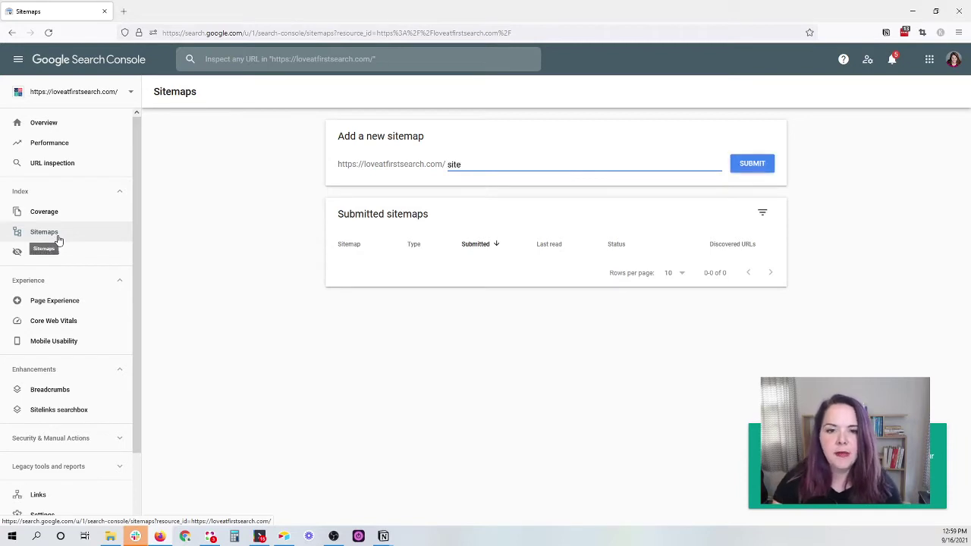
{"action": "type", "text": "map.xml"}
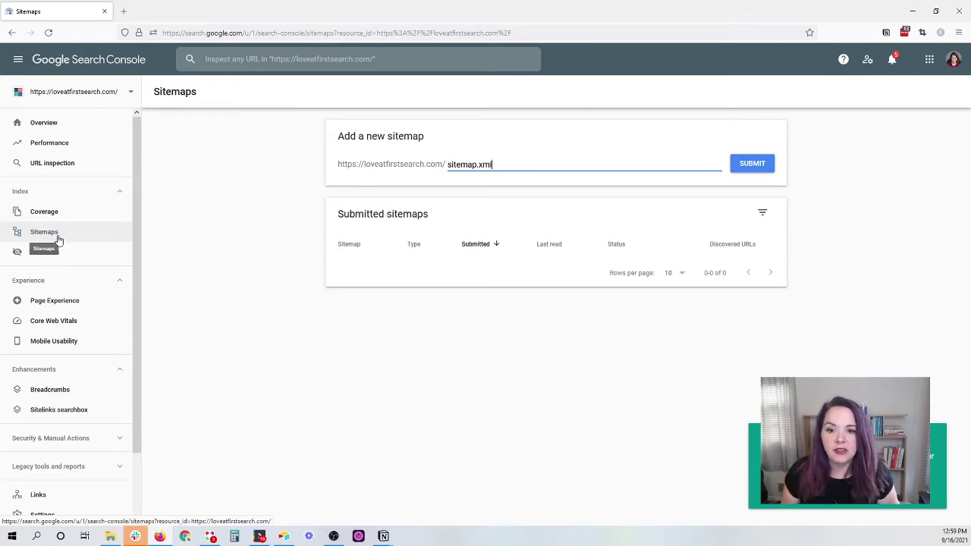
Load loveatfirstsearch.com/sitemap.xml in a new tab to confirm its post and page sitemaps.
{"action": "key", "text": "ctrl+t"}
{"action": "type", "text": "love"}
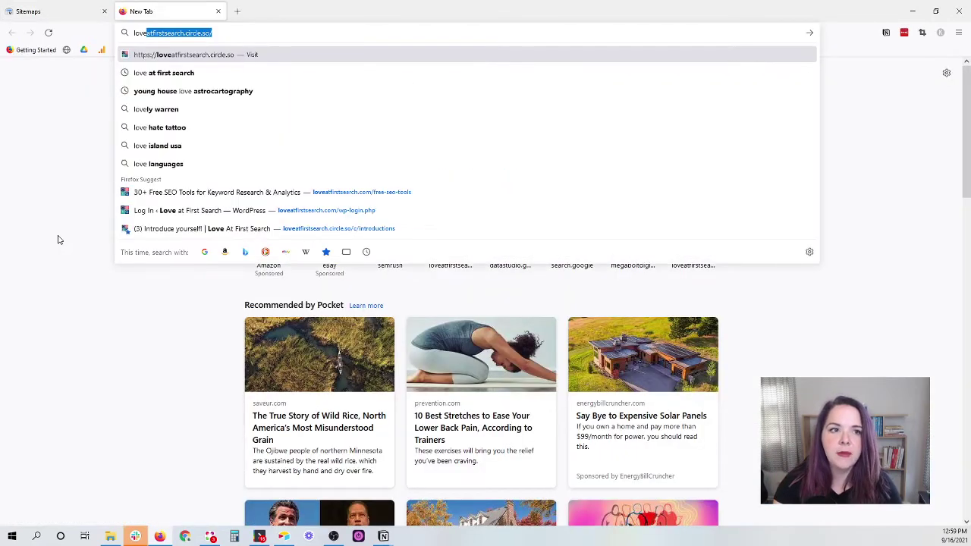
{"action": "type", "text": "atfirstsearch.com"}
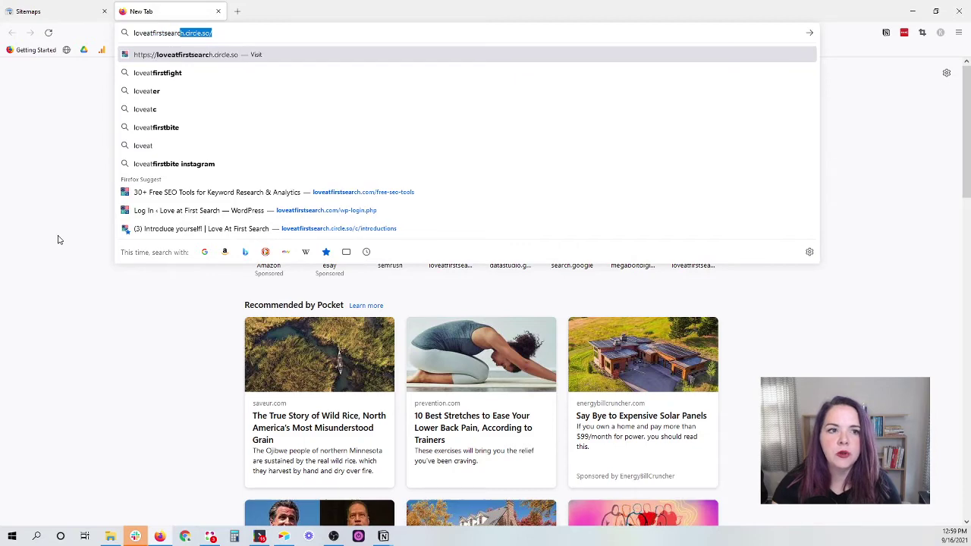
{"action": "type", "text": "/sitemap"}
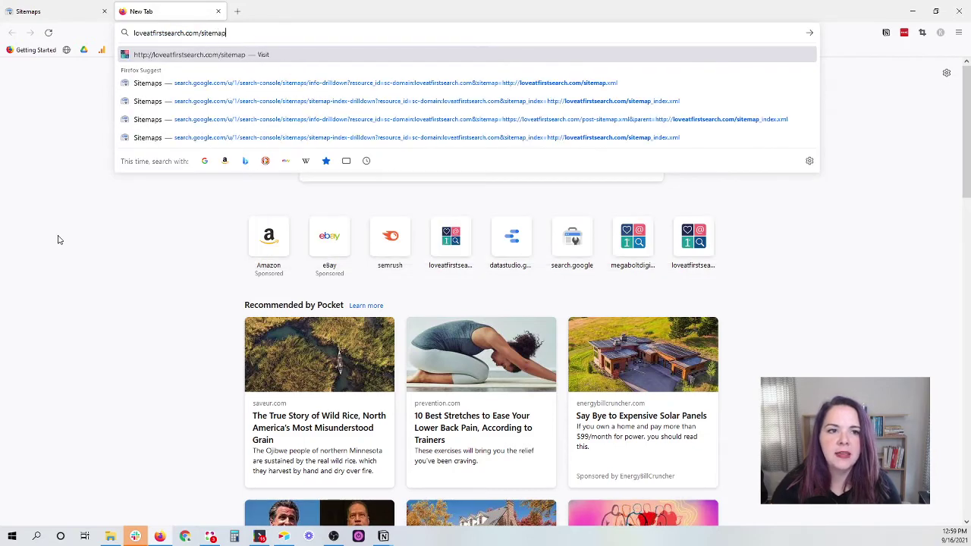
{"action": "type", "text": ".xml"}
{"action": "key", "text": "Return"}
{"action": "scroll", "coordinate": [58, 239], "scroll_direction": "down", "scroll_amount": 6}
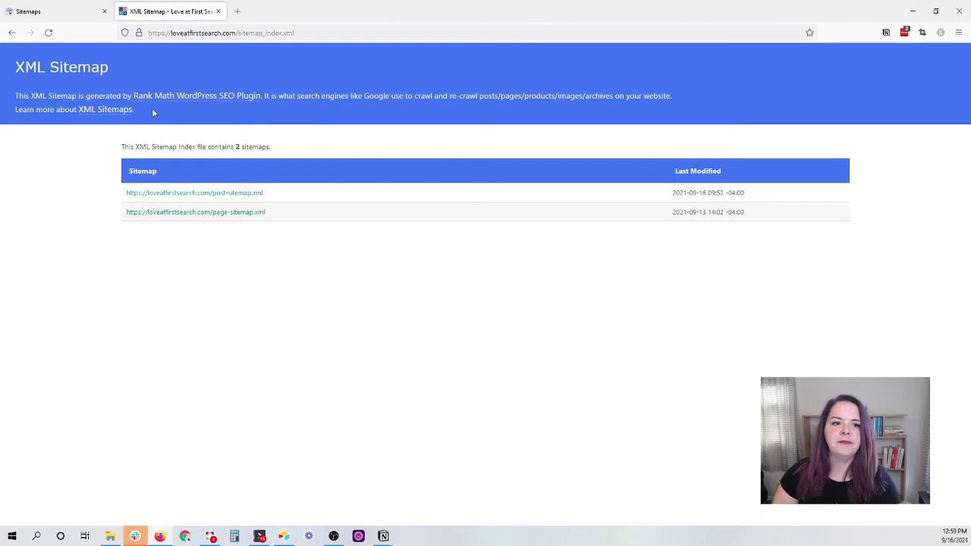
{"action": "left_click", "coordinate": [237, 32]}
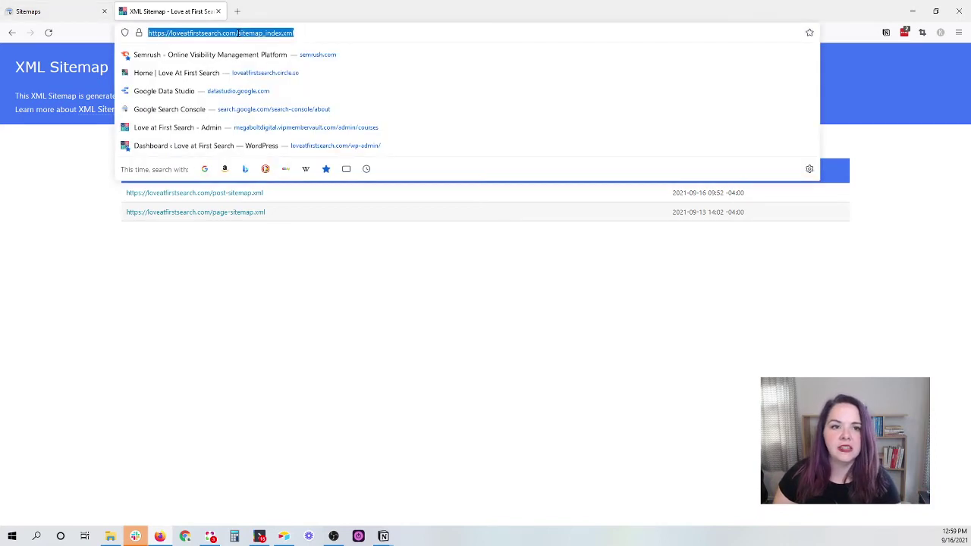
{"action": "left_click", "coordinate": [237, 33]}
{"action": "left_click", "coordinate": [57, 11]}
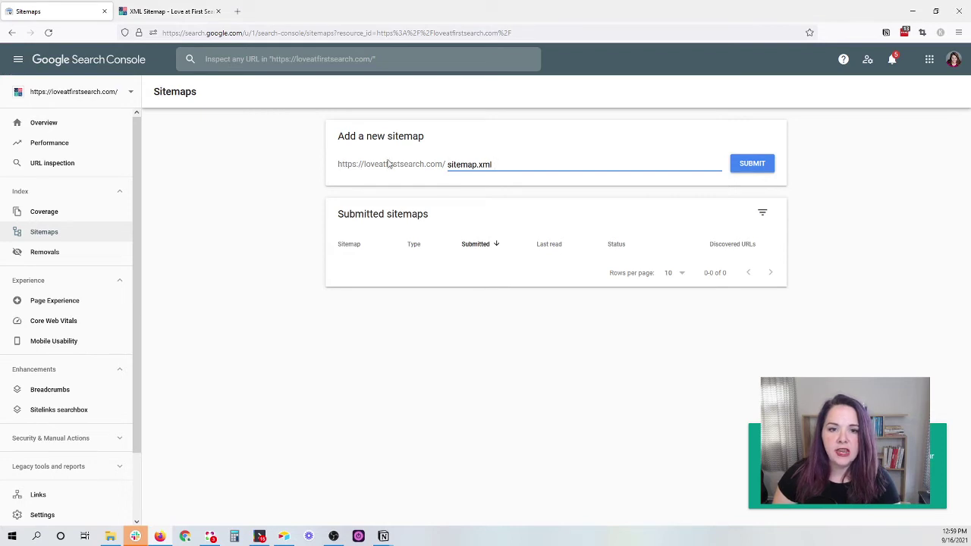
Submit sitemap.xml, then copy sitemap_index.xml from the sitemap tab's address.
{"action": "left_click", "coordinate": [762, 163]}
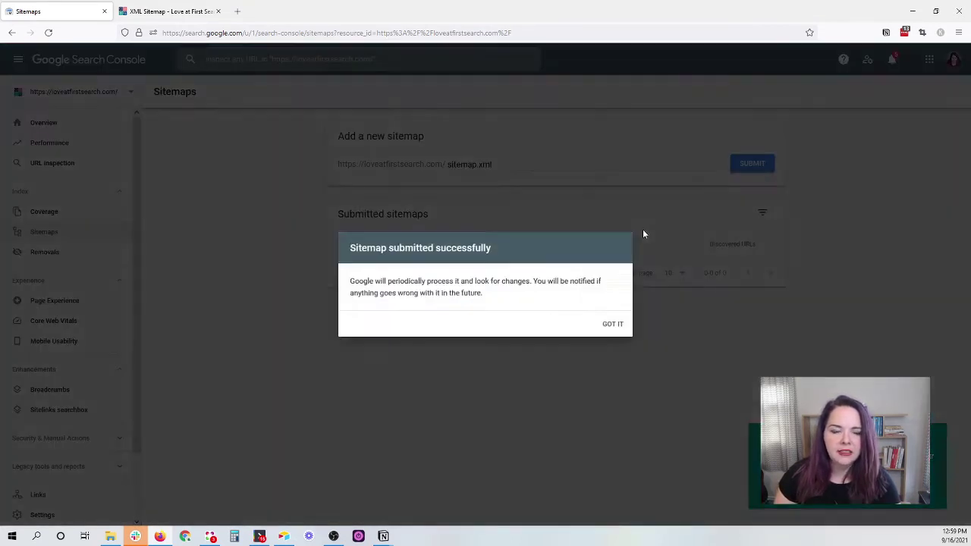
{"action": "key", "text": "Escape"}
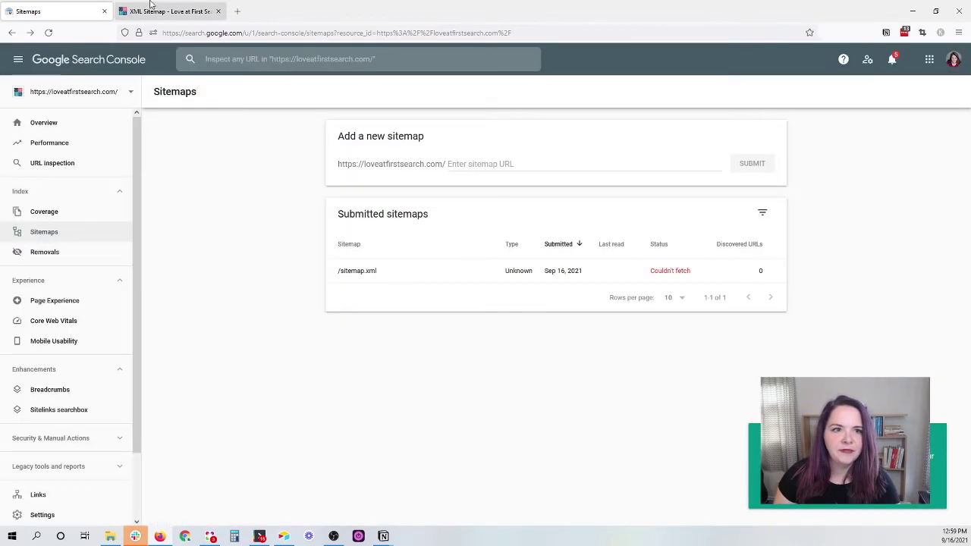
{"action": "left_click", "coordinate": [171, 12]}
{"action": "left_click", "coordinate": [224, 30]}
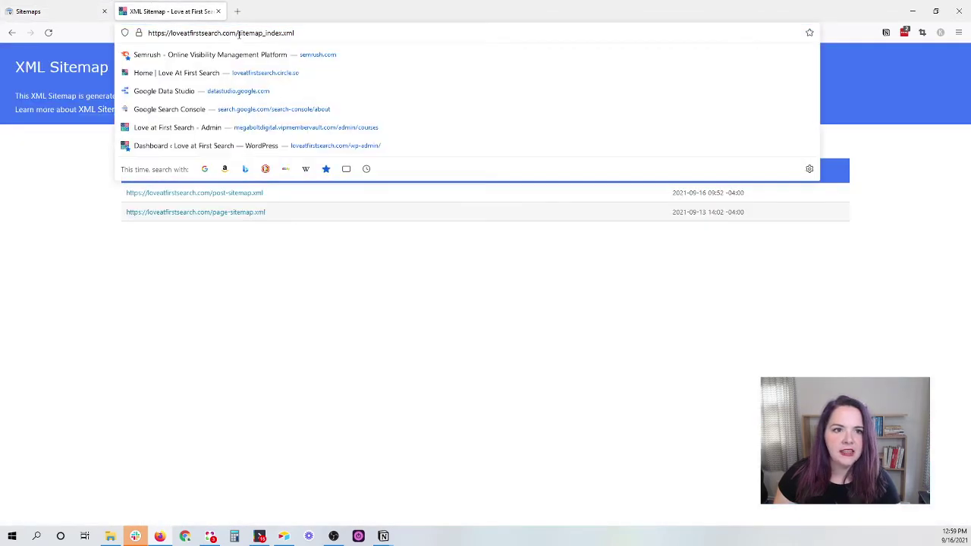
{"action": "left_click_drag", "start_coordinate": [236, 33], "coordinate": [334, 33]}
{"action": "key", "text": "ctrl+c"}
{"action": "left_click", "coordinate": [110, 12]}
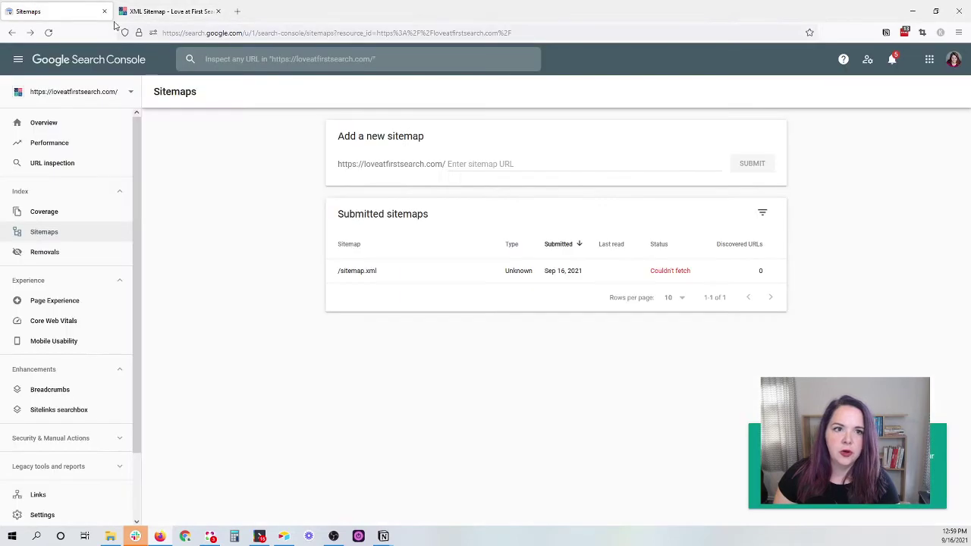
Paste sitemap_index.xml into the new sitemap field and submit it.
{"action": "left_click", "coordinate": [533, 162]}
{"action": "key", "text": "ctrl+v"}
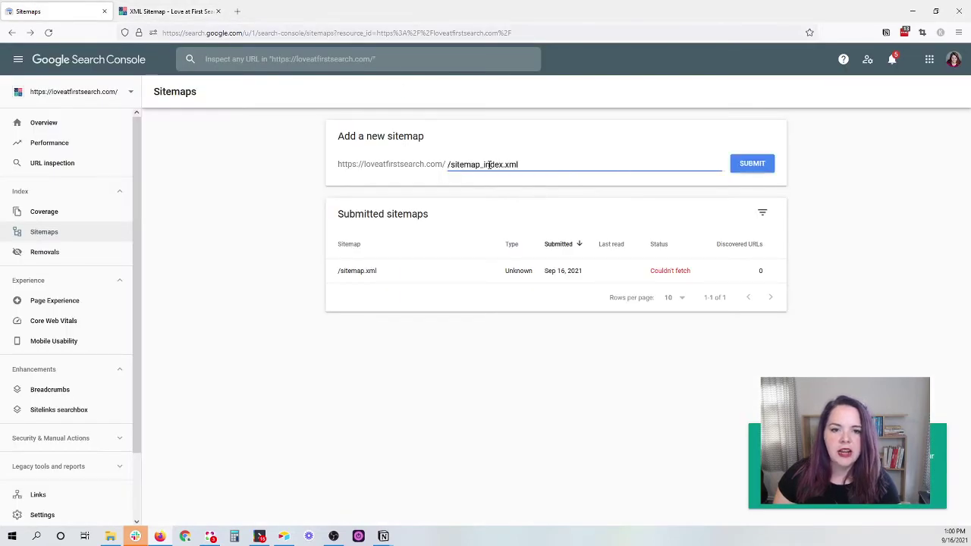
{"action": "left_click", "coordinate": [739, 168]}
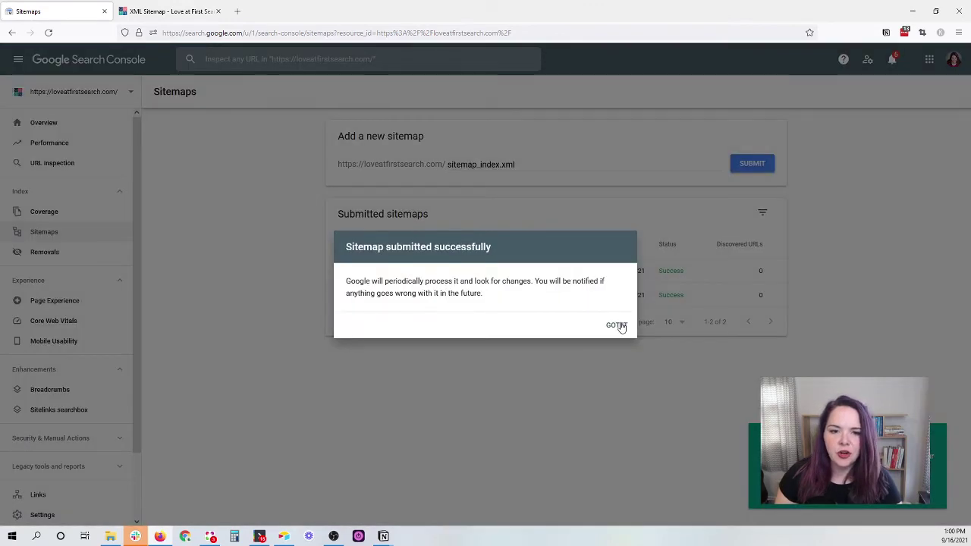
{"action": "left_click_drag", "start_coordinate": [372, 281], "coordinate": [473, 280]}
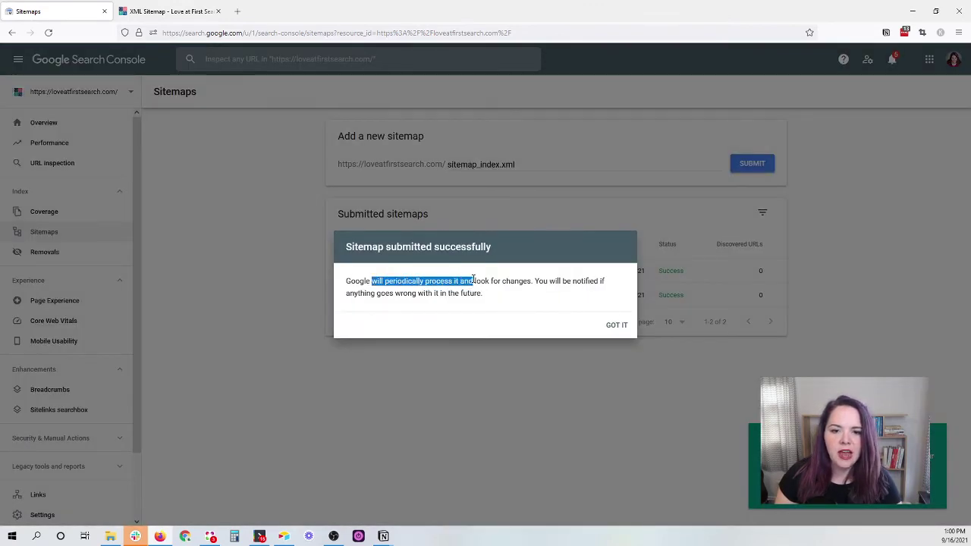
{"action": "left_click", "coordinate": [612, 324]}
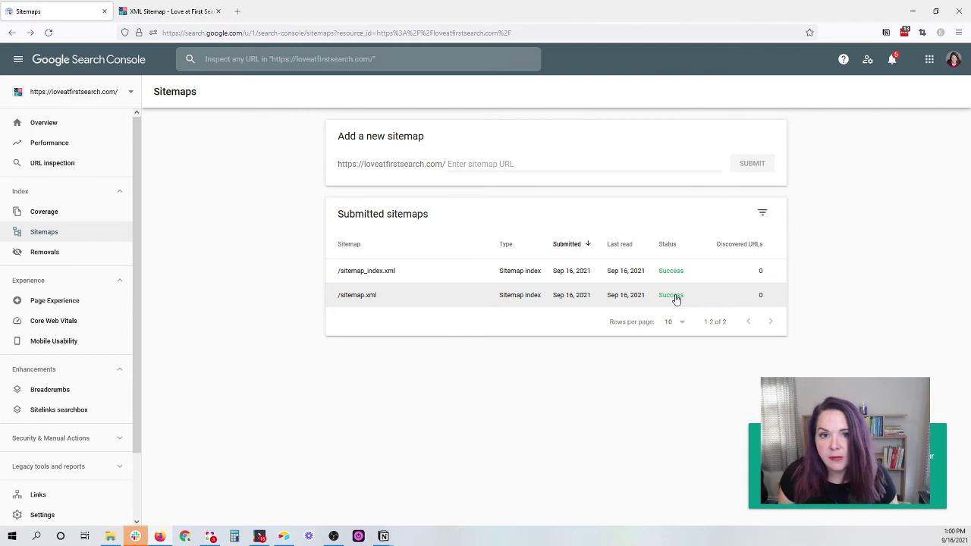
Choose the loveatfirstsearch.com domain property from the property selector.
{"action": "left_click", "coordinate": [95, 92]}
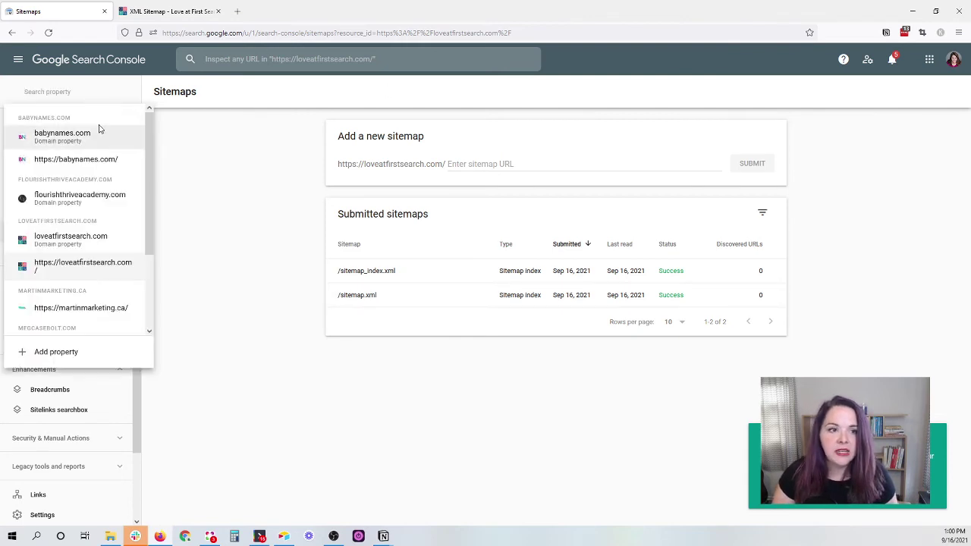
{"action": "left_click", "coordinate": [97, 241]}
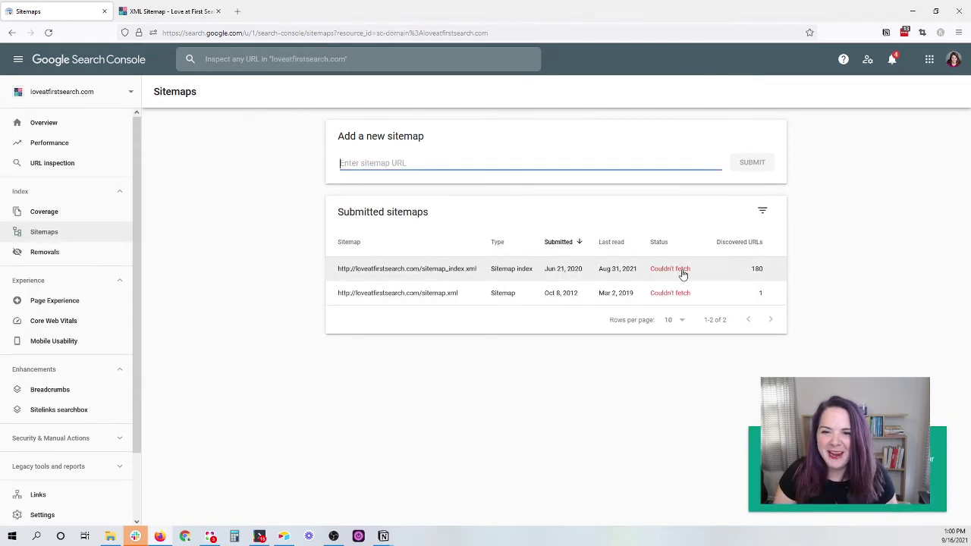